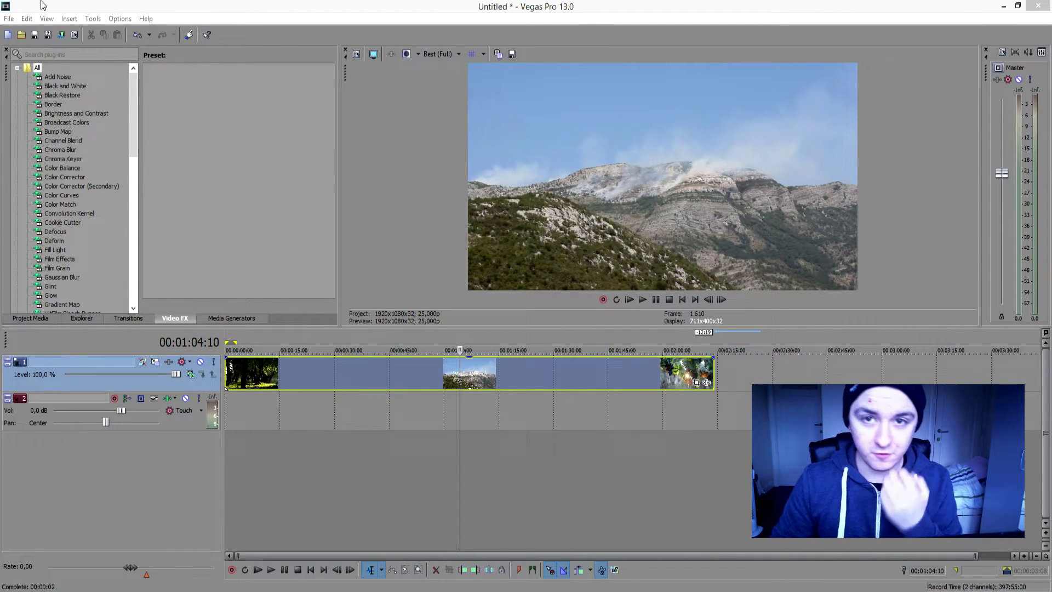
Step: Scrub through the footage, settling the cursor on the dandelion shot at 00:00:13:02
left_click(278, 370)
left_click(338, 374)
left_click(371, 374)
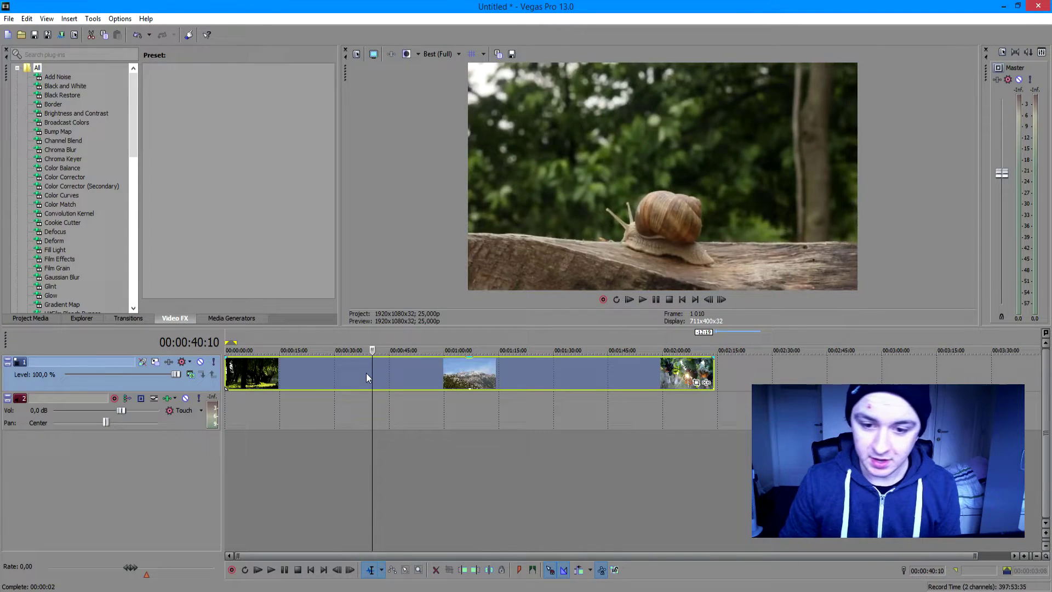
left_click(311, 370)
left_click(272, 366)
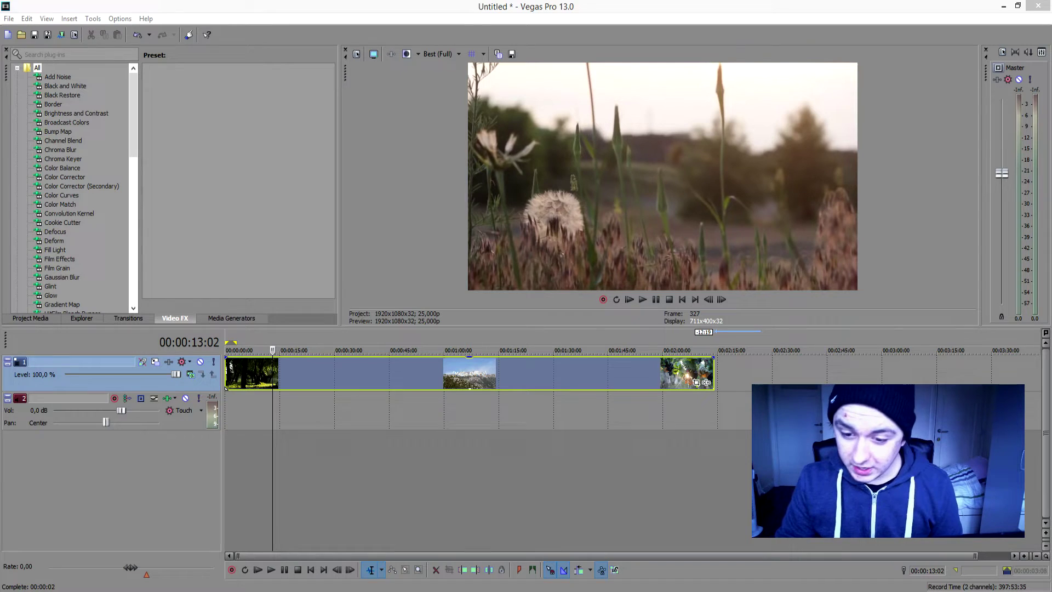
Step: Place the black-bar PNG on a new top track, stretched from timeline start to footage end
left_click_drag(1051, 371, 441, 352)
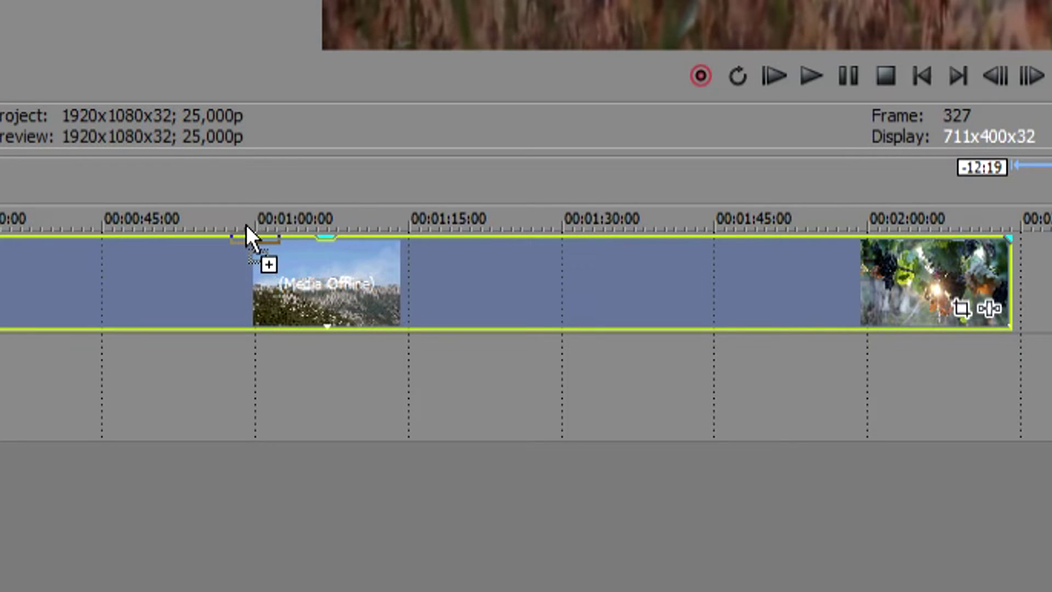
left_click_drag(246, 225, 246, 225)
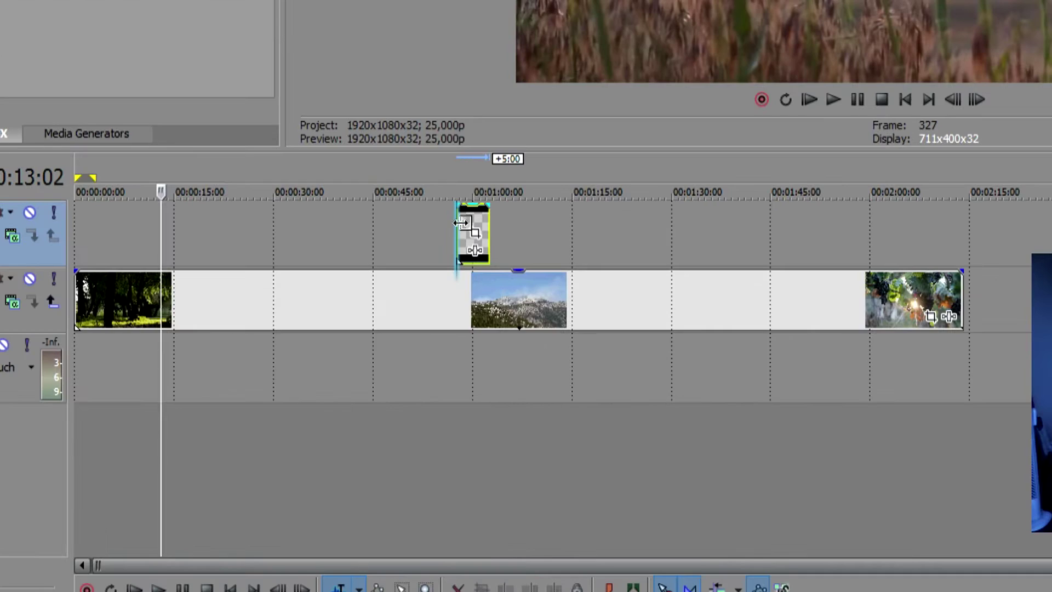
left_click_drag(460, 222, 76, 230)
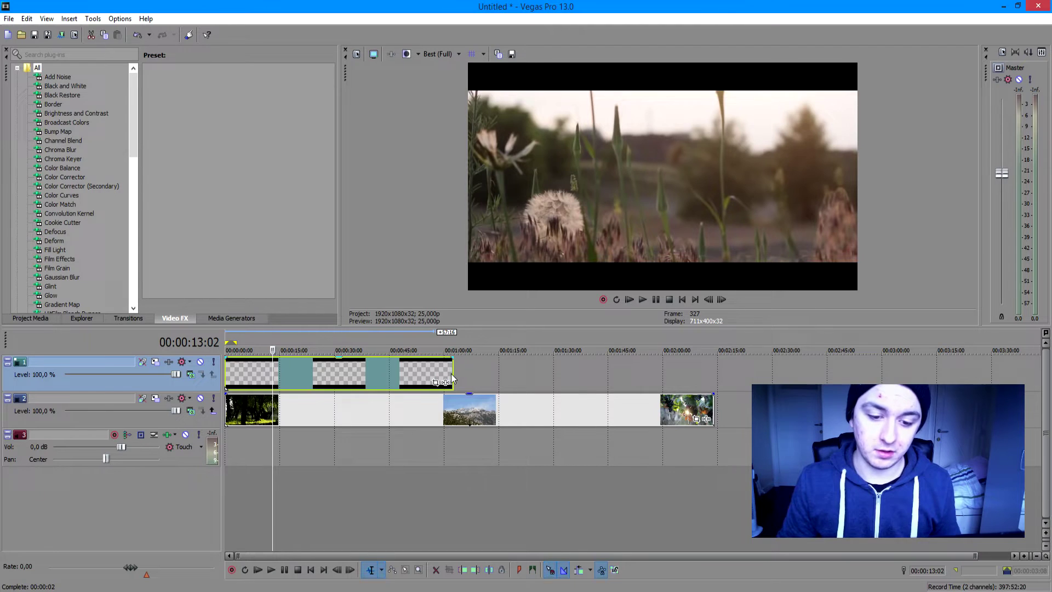
left_click_drag(456, 371, 714, 371)
Step: Play back the footage with the bars, briefly checking from about 27 seconds
key("space")
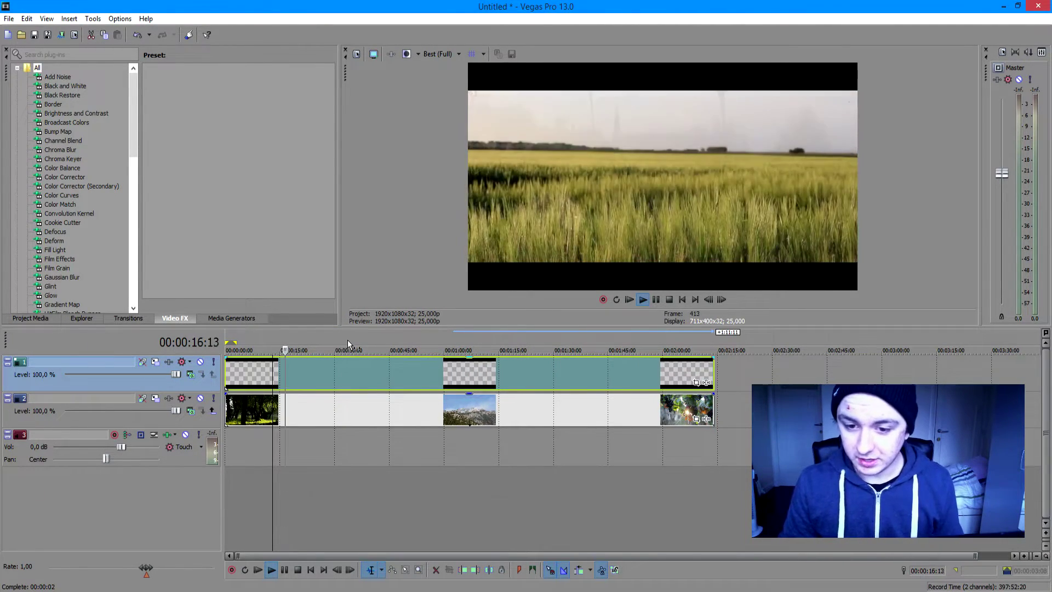
left_click(327, 370)
key("space")
key("space")
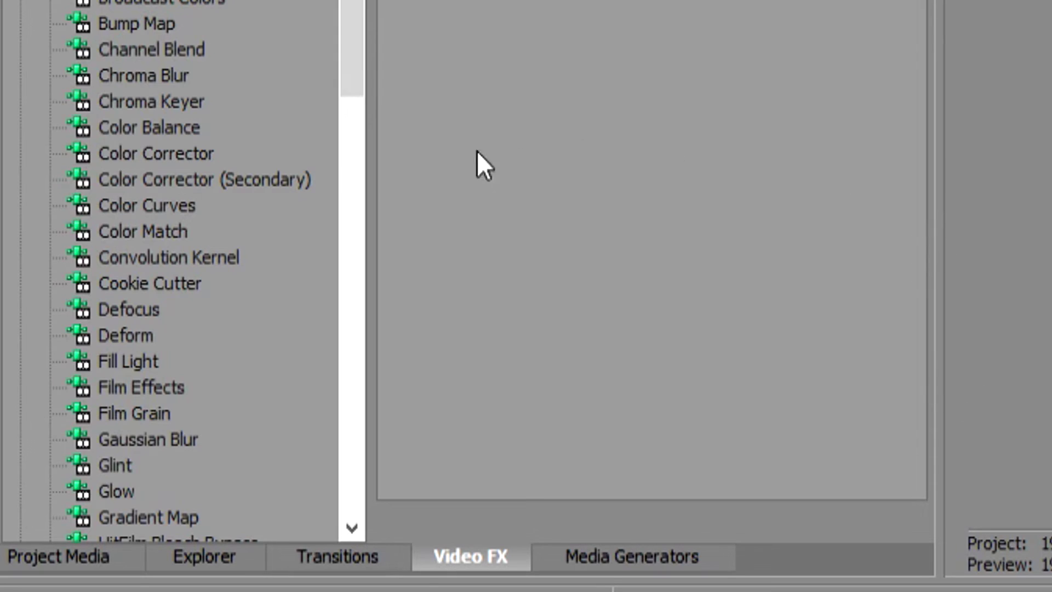
Step: Apply Color Corrector to the footage event using the Red Midtones preset
left_click_drag(164, 153, 317, 294)
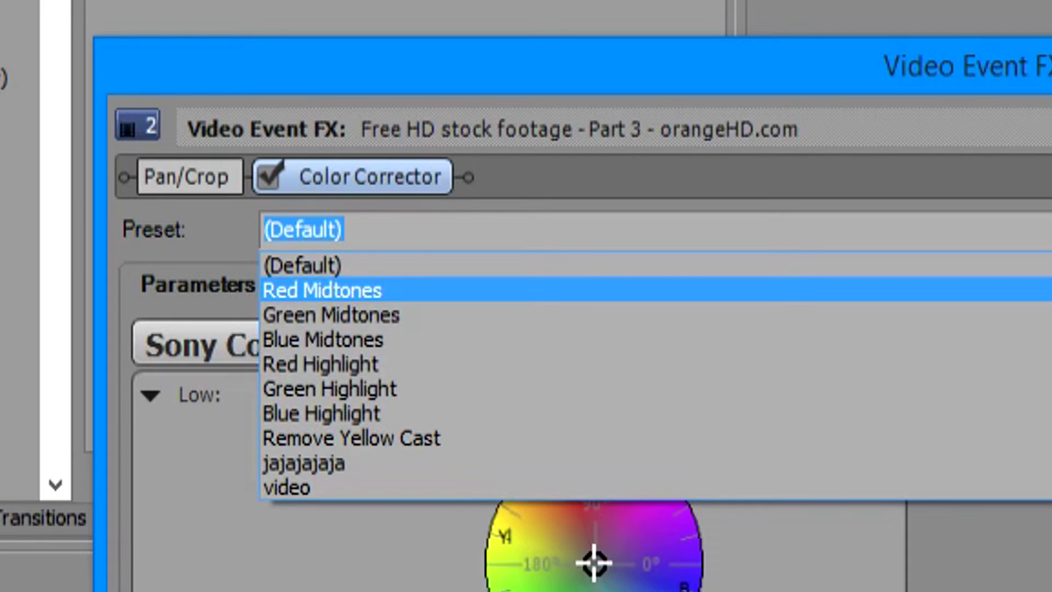
left_click(323, 291)
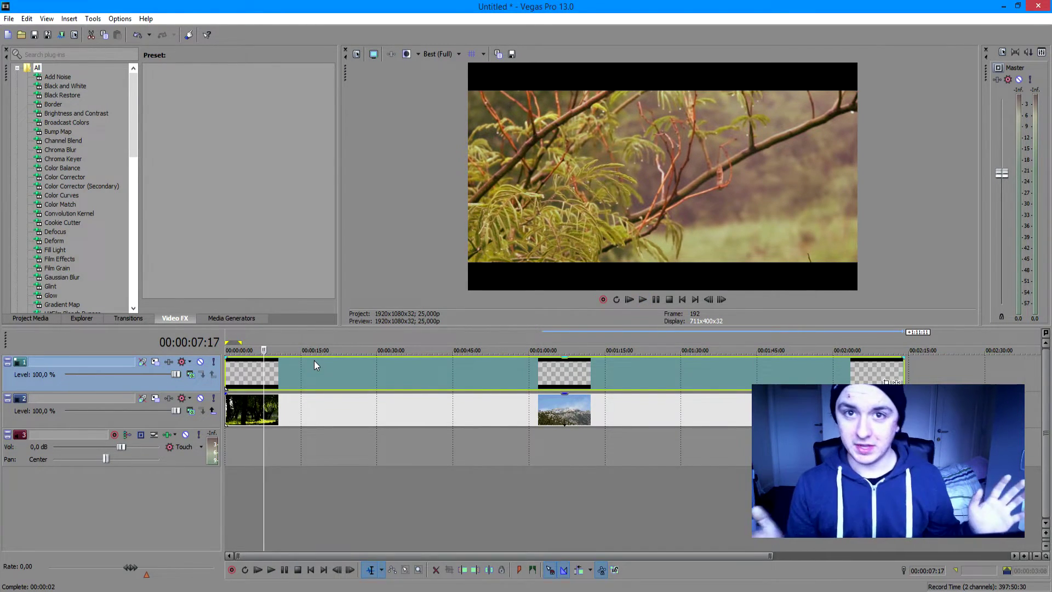
Step: Start playback and apply Film Effects from Video FX to the footage event
key("space")
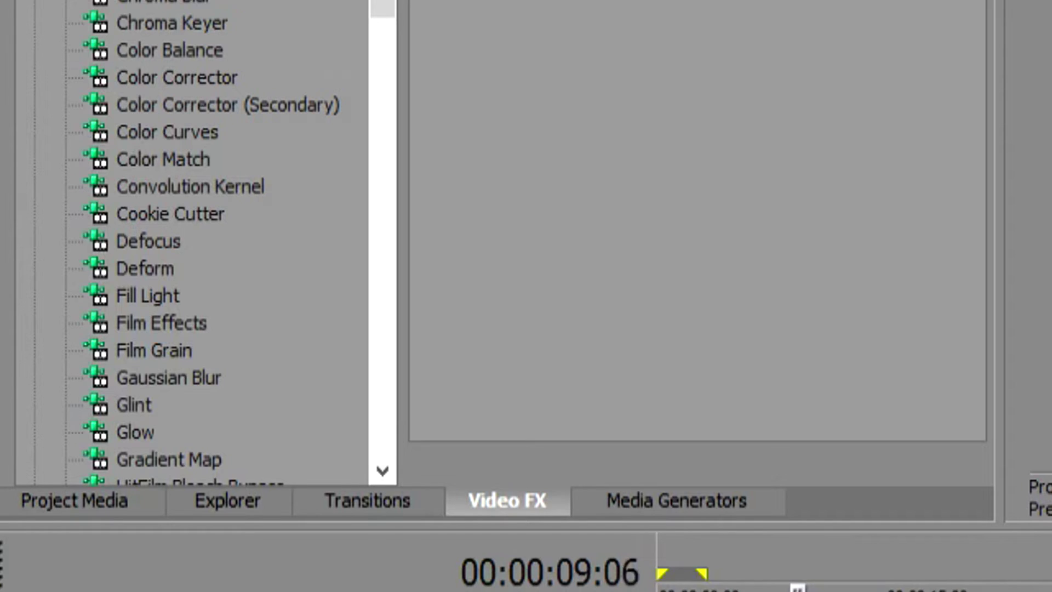
left_click(193, 327)
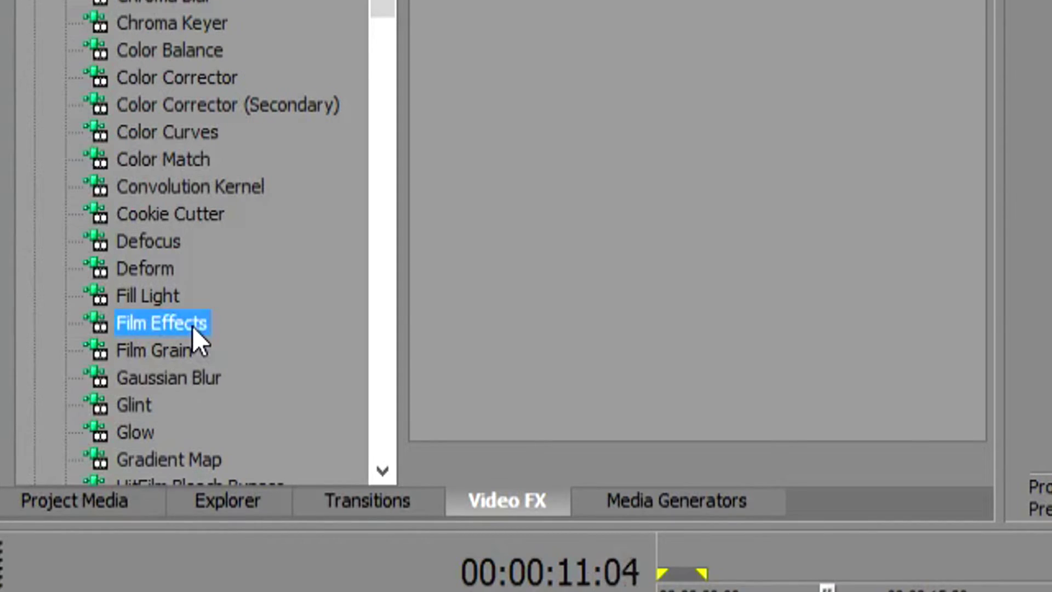
left_click_drag(193, 327, 518, 414)
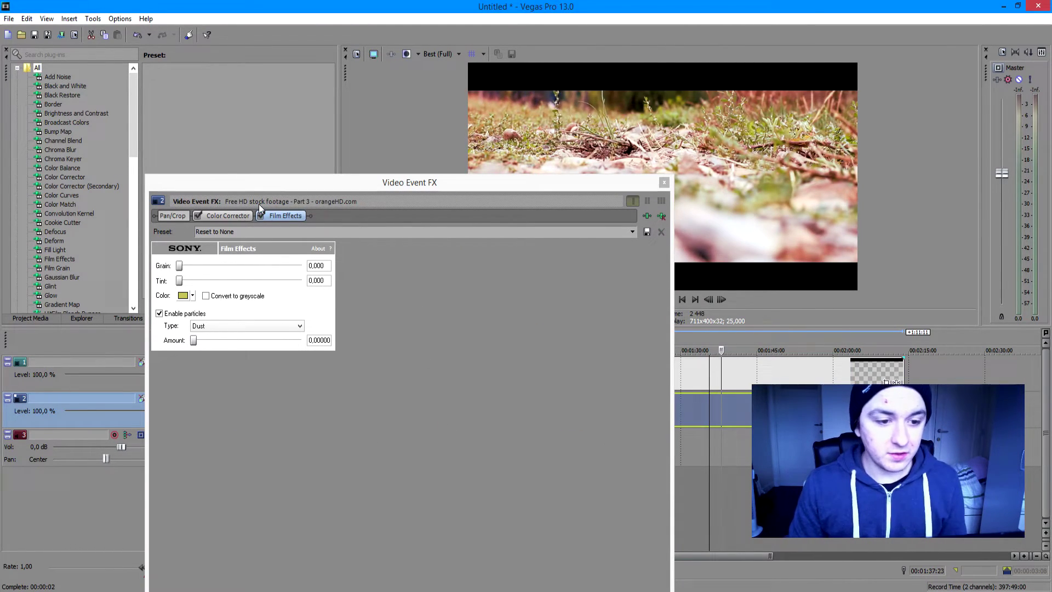
Step: Adjust the Film Effects tint slider, ending at a slight yellow tint of about 0.058
left_click_drag(258, 190, 567, 225)
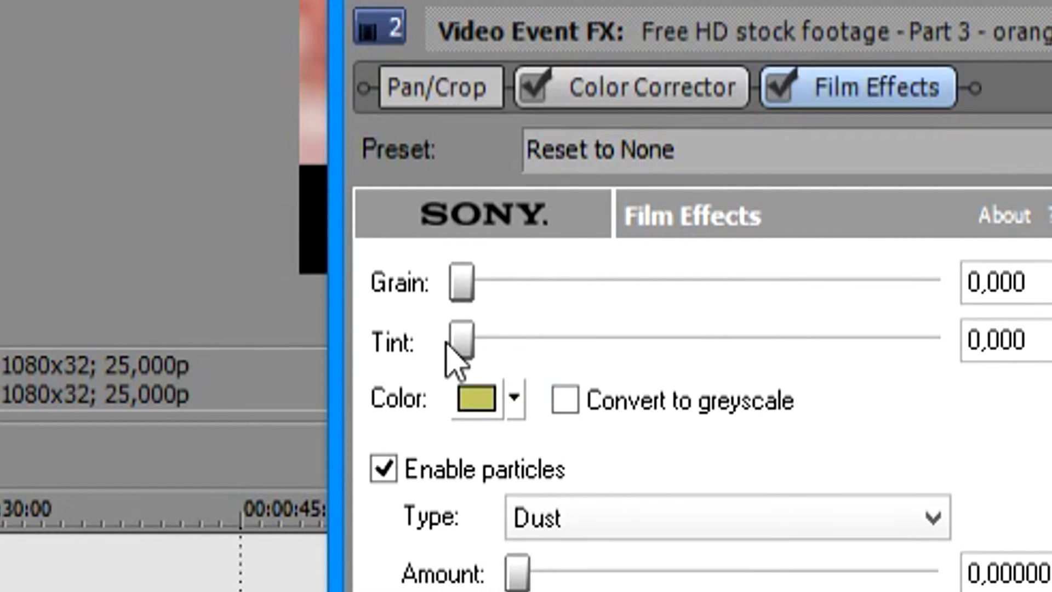
left_click_drag(462, 342, 496, 342)
left_click_drag(571, 307, 597, 178)
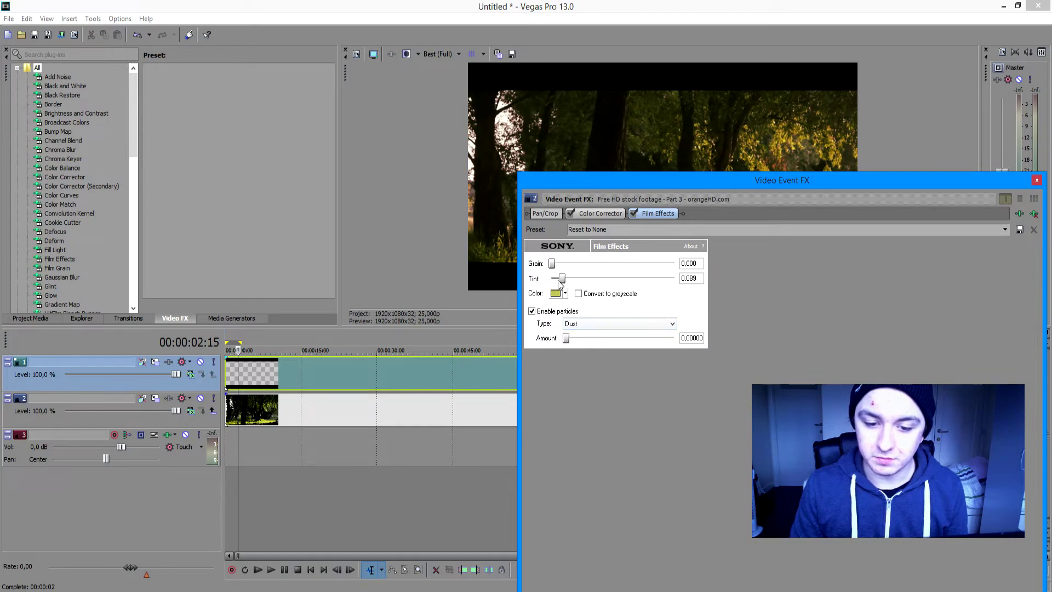
left_click_drag(565, 281, 639, 281)
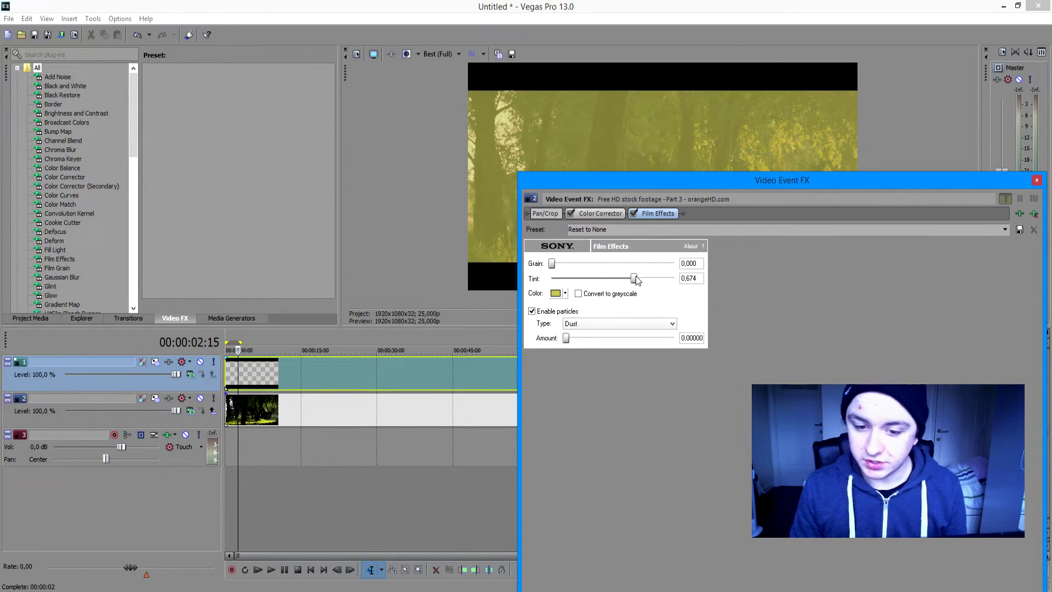
left_click_drag(584, 174, 539, 304)
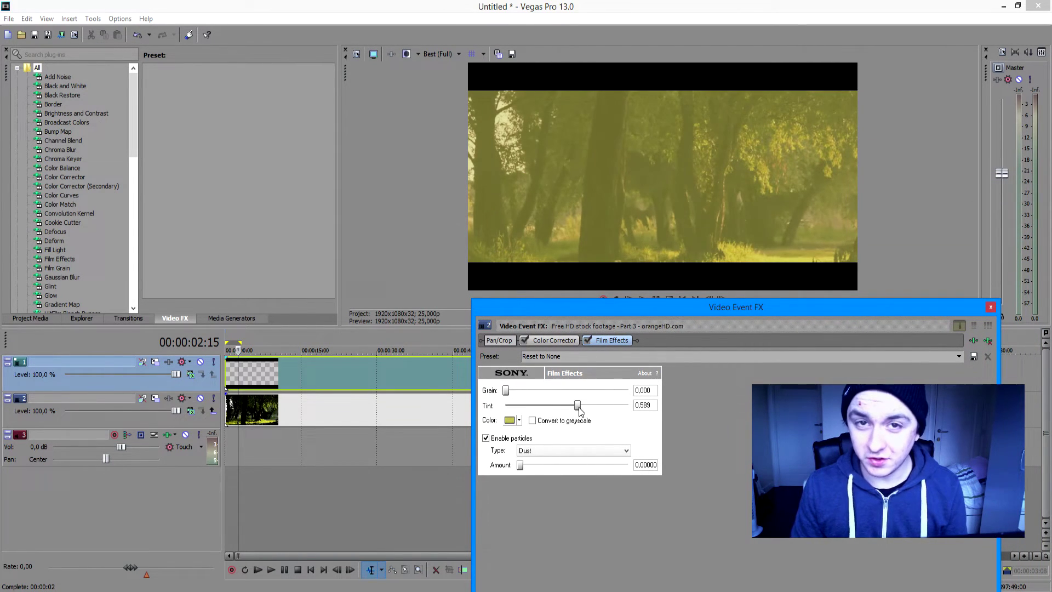
left_click_drag(580, 411, 498, 419)
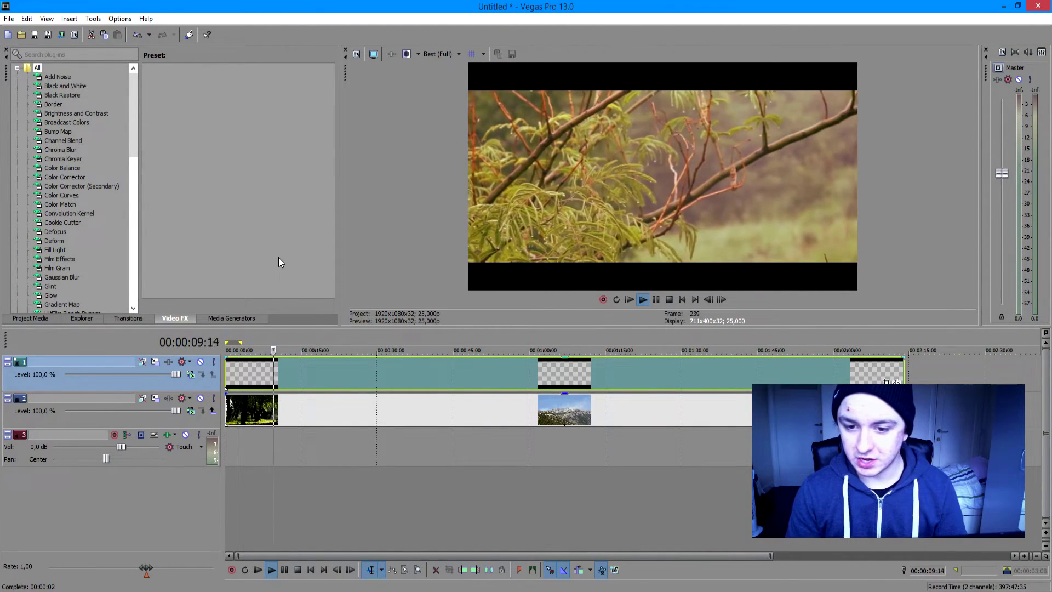
Step: Review the graded, letterboxed footage, stopping at the poppy shot then jumping to 49 seconds
left_click(356, 374)
key("space")
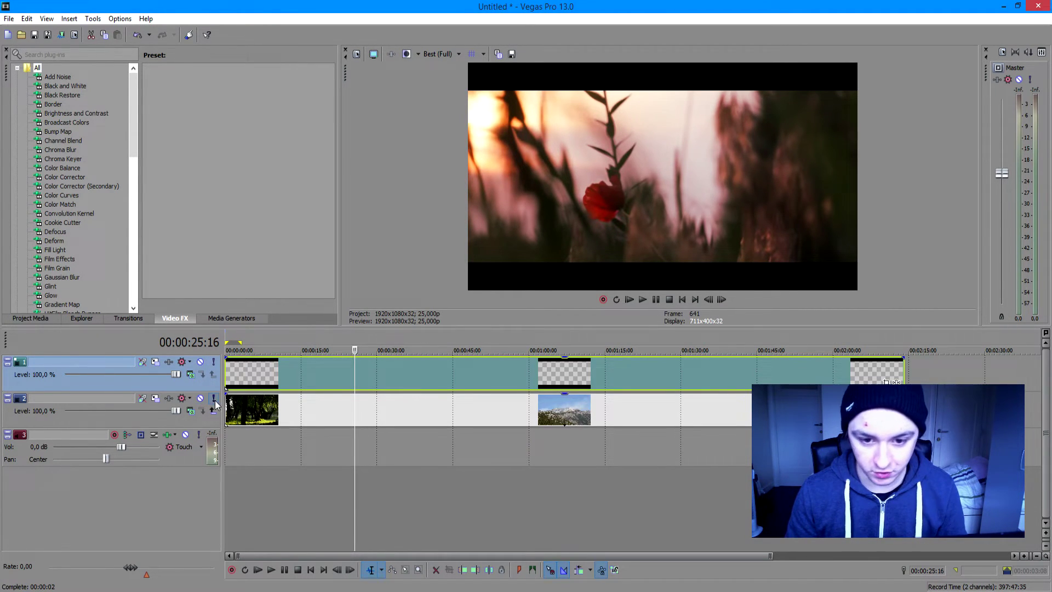
left_click(474, 395)
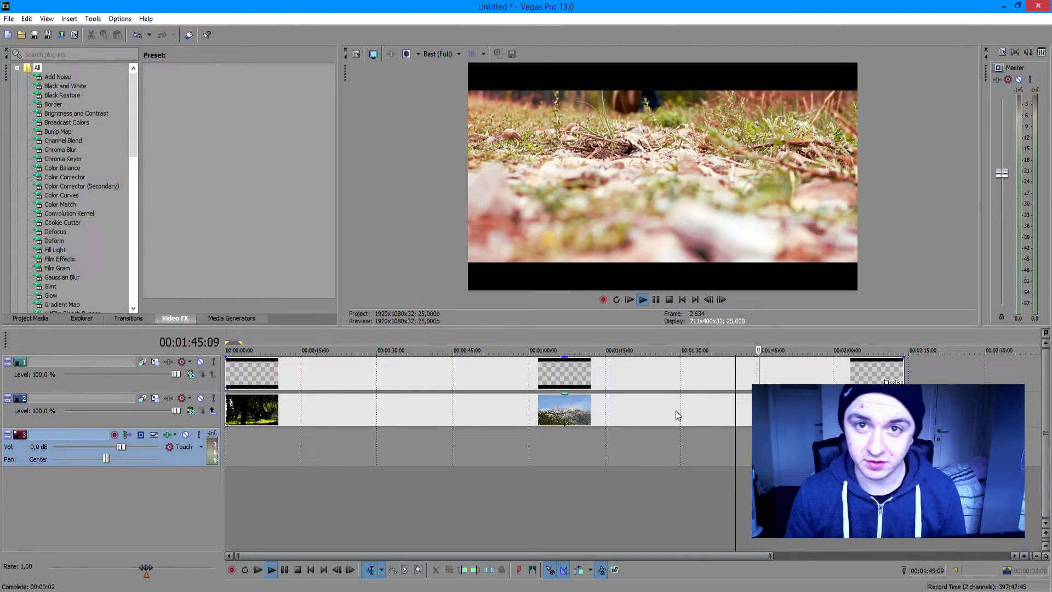
left_click(438, 395)
key("space")
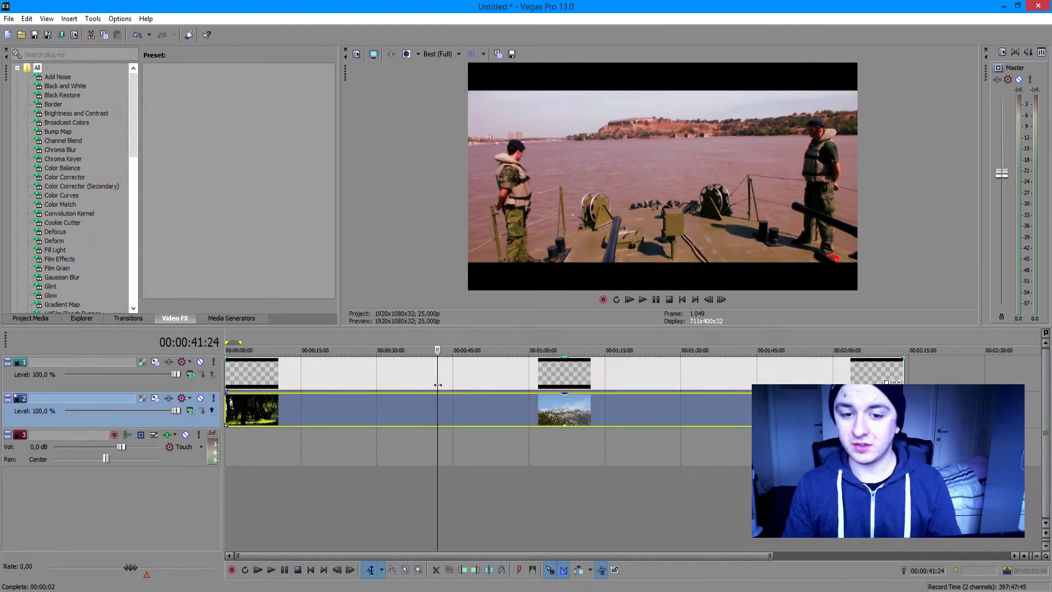
left_click(337, 429)
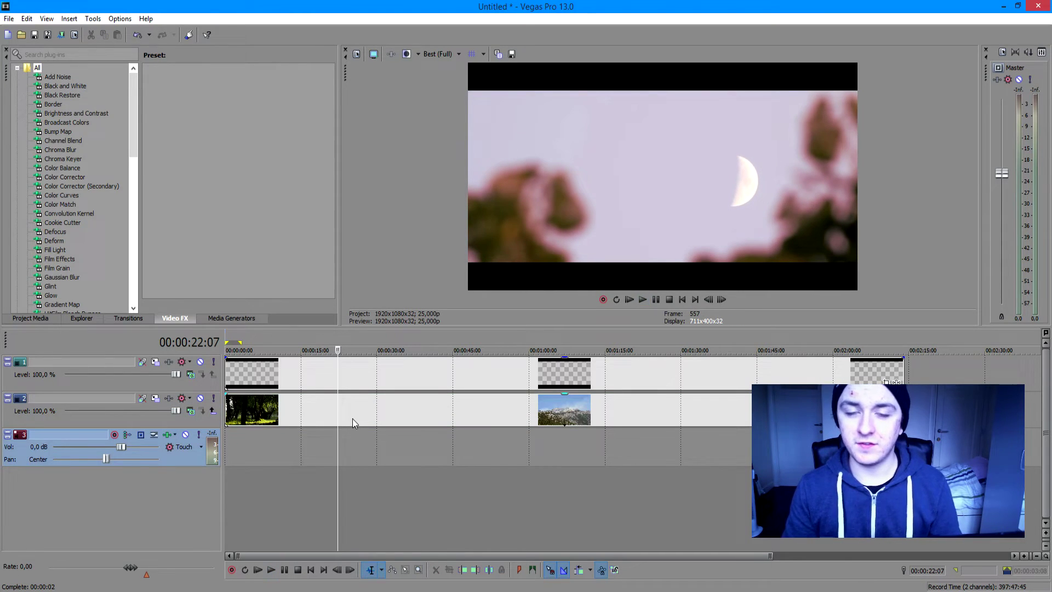